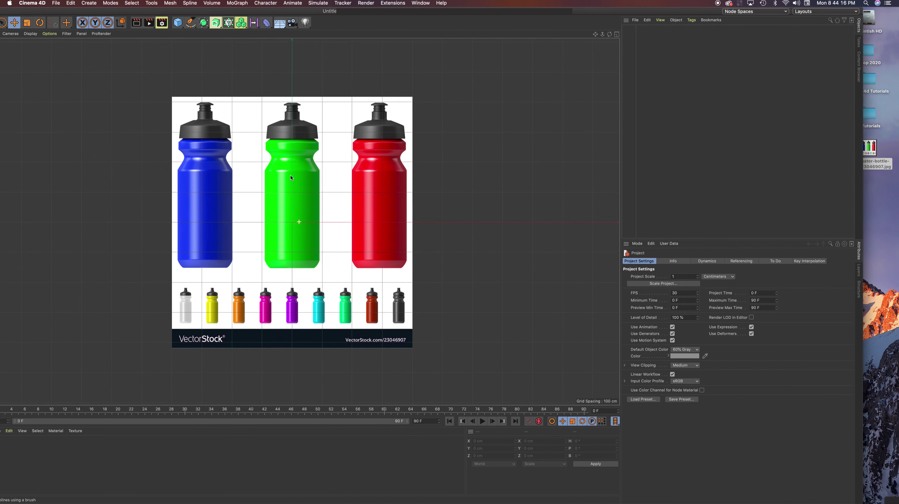
# Start a Bezier spline at the green bottle's bottom centre, about X 0, Y -152 cm, and trace the base and beveled lower-right corner
pyautogui.doubleClick(307, 11)
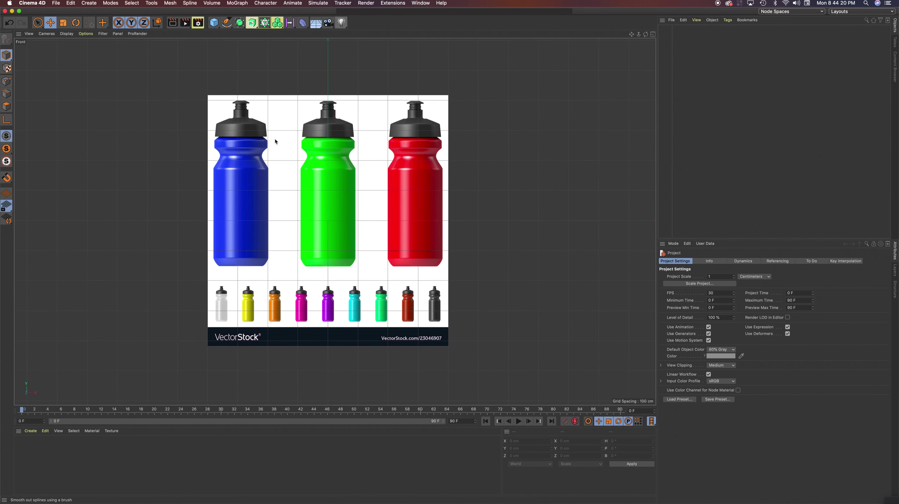
pyautogui.scroll(4, 309, 176)
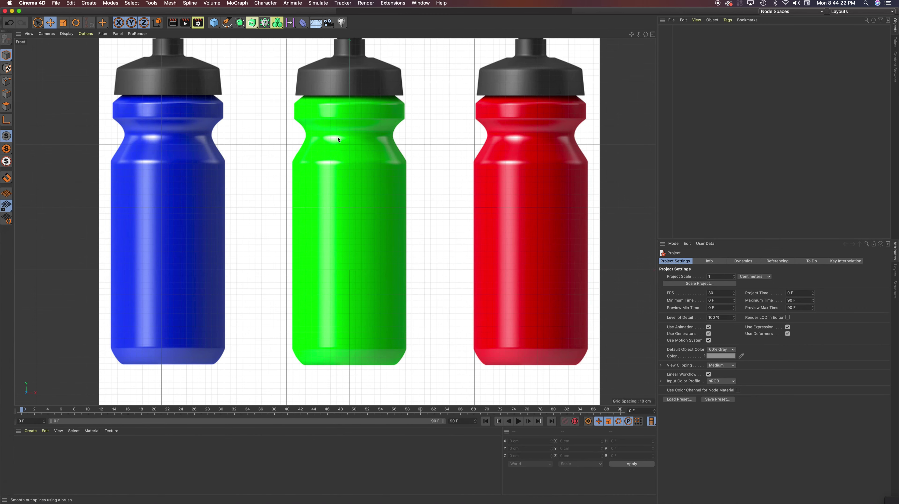
pyautogui.moveTo(351, 276)
pyautogui.keyDown('alt'); pyautogui.mouseDown(button='middle')
pyautogui.moveTo(337, 293)
pyautogui.moveTo(334, 279)
pyautogui.mouseUp(button='middle'); pyautogui.keyUp('alt')
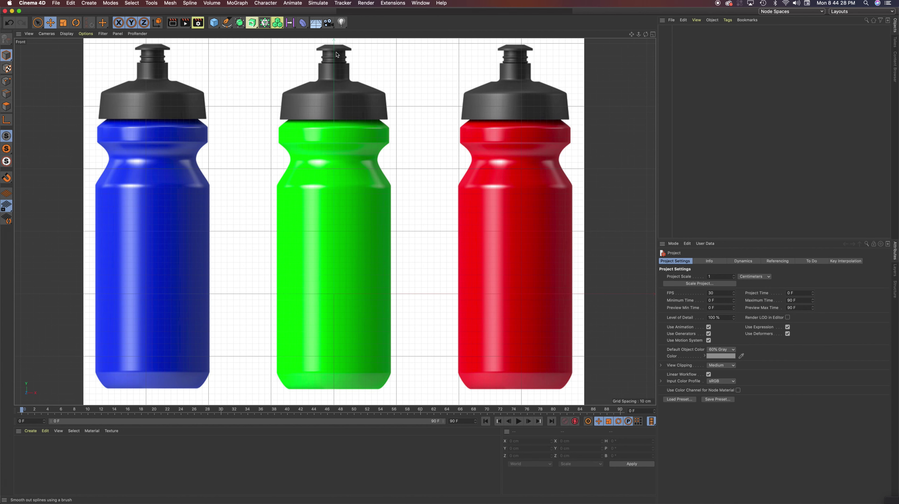
pyautogui.click(226, 22)
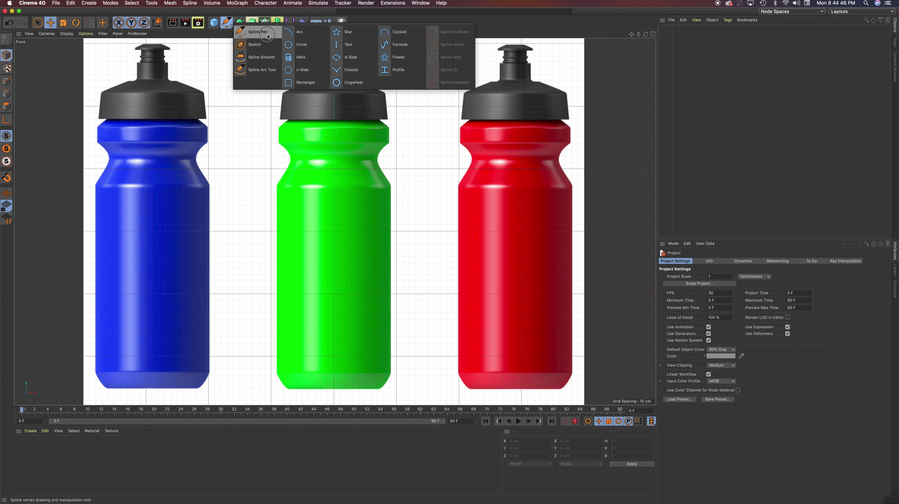
pyautogui.click(258, 32)
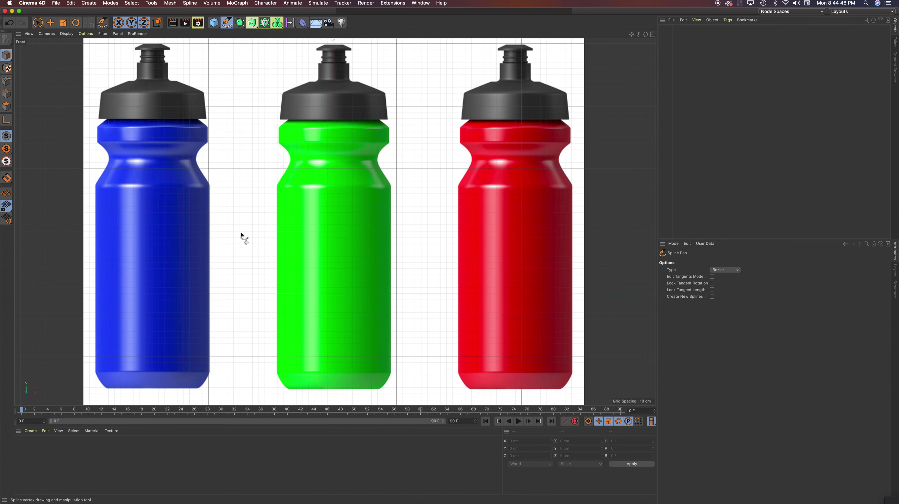
pyautogui.click(334, 390)
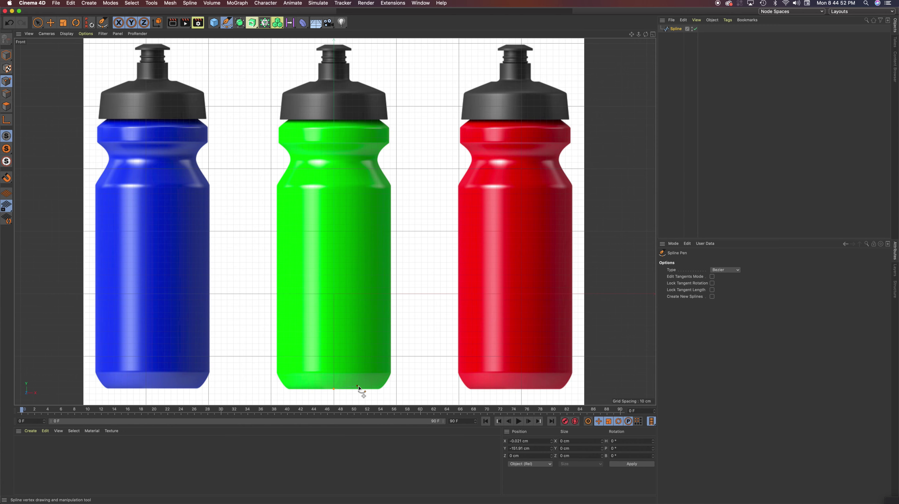
pyautogui.scroll(5, 375, 394)
pyautogui.scroll(3, 356, 269)
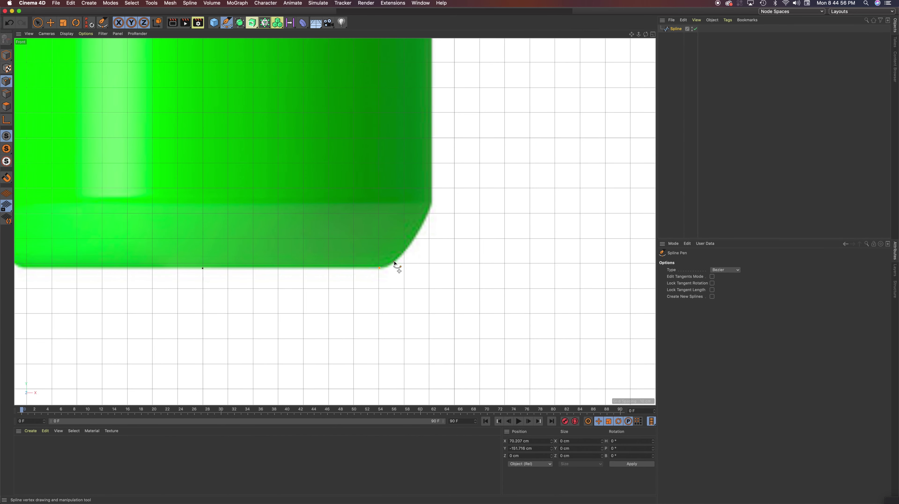
pyautogui.moveTo(396, 261); pyautogui.dragTo(400, 255)
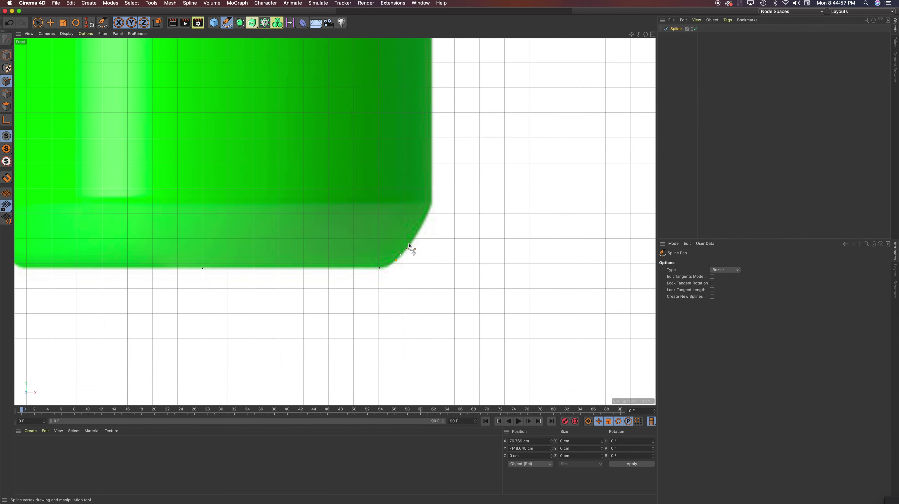
pyautogui.click(429, 212)
# Continue the spline up the green bottle's right side wall at about X 91 cm, over the shoulder and into the narrow waist
pyautogui.keyDown('alt'); pyautogui.moveTo(445, 190); pyautogui.dragTo(401, 348, button='middle'); pyautogui.keyUp('alt')
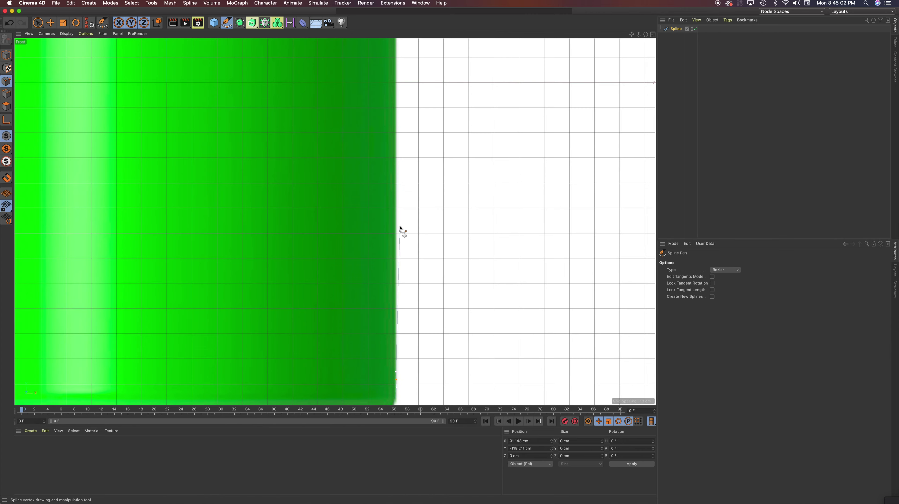
pyautogui.keyDown('alt'); pyautogui.moveTo(411, 194); pyautogui.dragTo(372, 250, button='middle'); pyautogui.keyUp('alt')
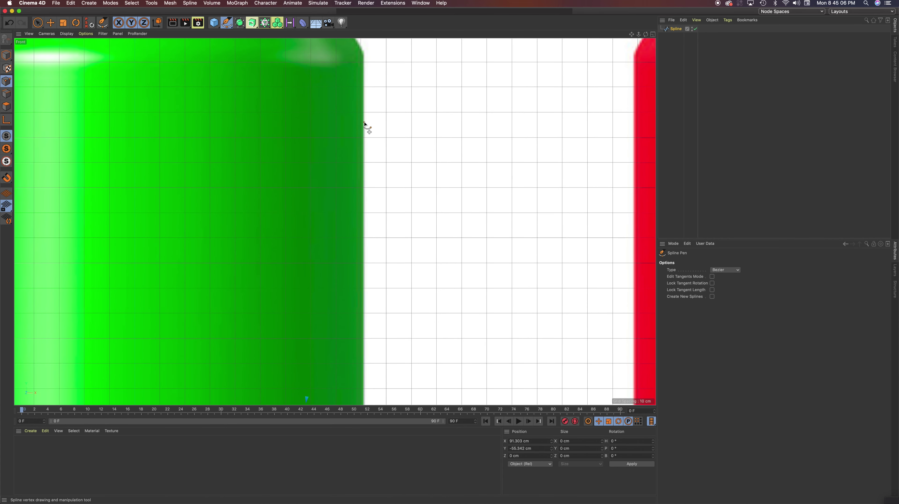
pyautogui.keyDown('alt'); pyautogui.moveTo(369, 120); pyautogui.dragTo(371, 213, button='middle'); pyautogui.keyUp('alt')
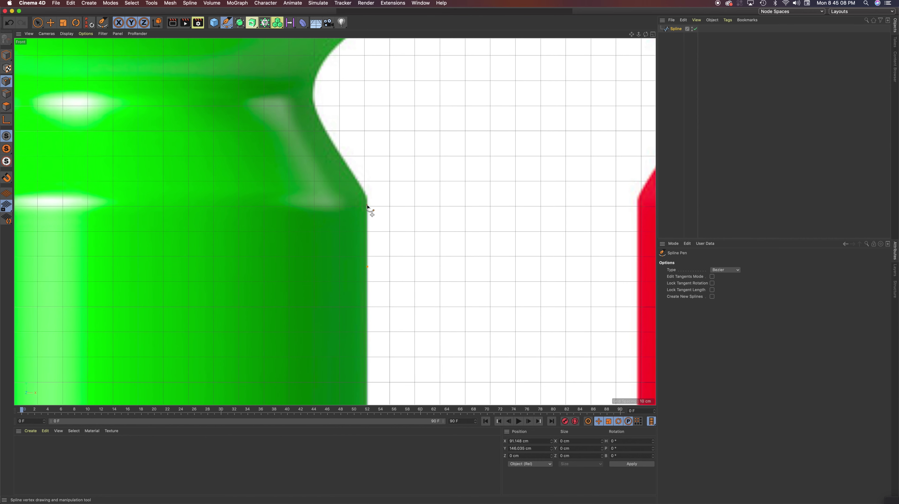
pyautogui.click(368, 205)
pyautogui.click(362, 189)
pyautogui.click(322, 126)
pyautogui.moveTo(314, 83); pyautogui.dragTo(319, 68)
pyautogui.keyDown('alt'); pyautogui.moveTo(320, 68); pyautogui.dragTo(311, 176, button='middle'); pyautogui.keyUp('alt')
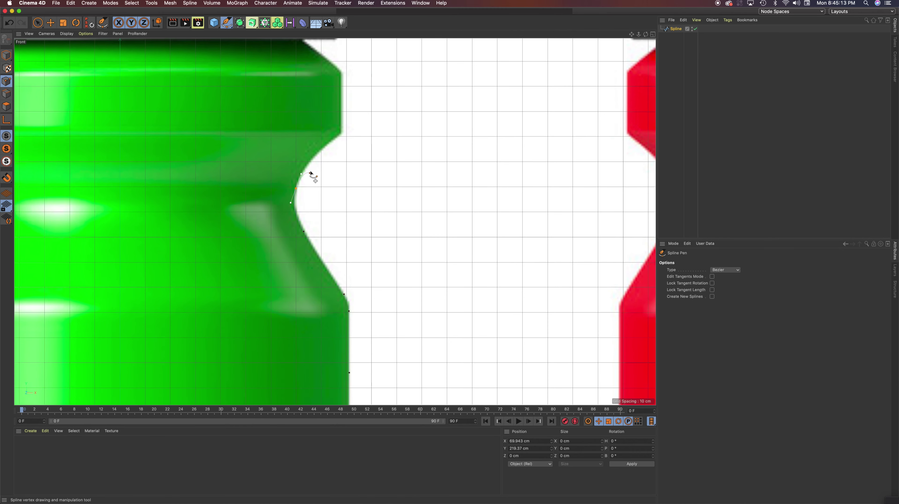
# Trace the spline from the waist out around the upper collar and inward to the lower edge of the black lid
pyautogui.click(315, 157)
pyautogui.click(331, 141)
pyautogui.click(337, 137)
pyautogui.click(340, 126)
pyautogui.keyDown('alt'); pyautogui.moveTo(345, 88); pyautogui.dragTo(353, 233, button='middle'); pyautogui.keyUp('alt')
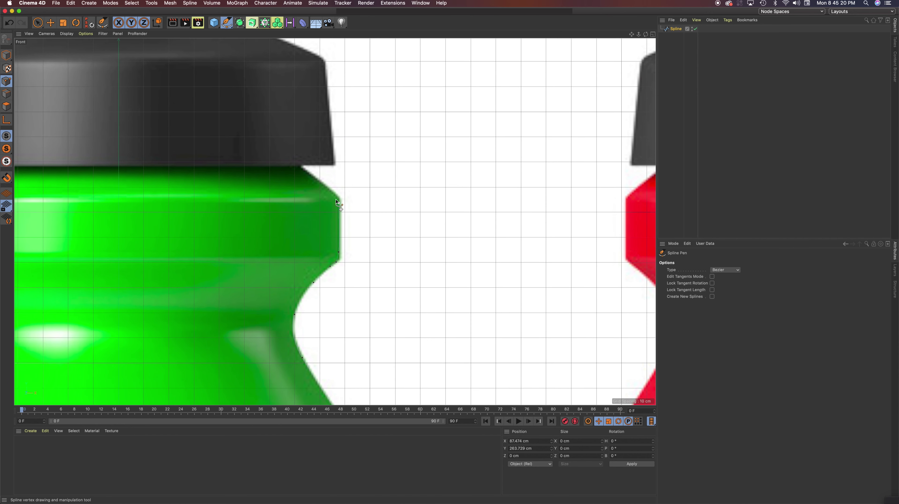
pyautogui.click(335, 195)
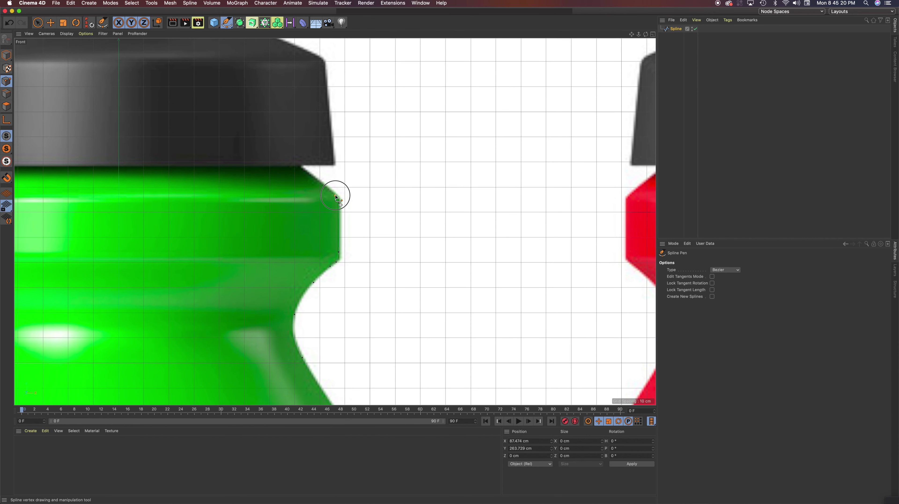
pyautogui.click(307, 172)
pyautogui.click(300, 166)
# Turn the spline inward under the lid and trace an offset inner wall back down through the collar and waist
pyautogui.keyDown('alt'); pyautogui.moveTo(266, 172); pyautogui.dragTo(417, 168, button='middle'); pyautogui.keyUp('alt')
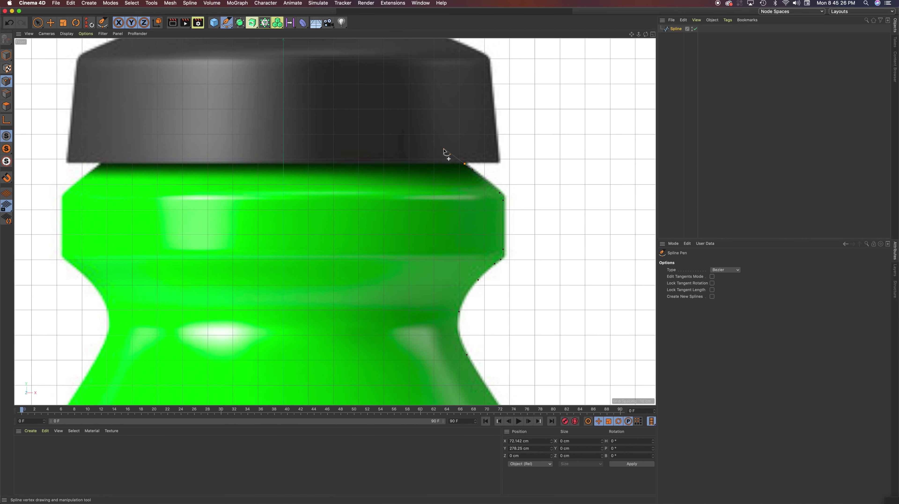
pyautogui.click(448, 154)
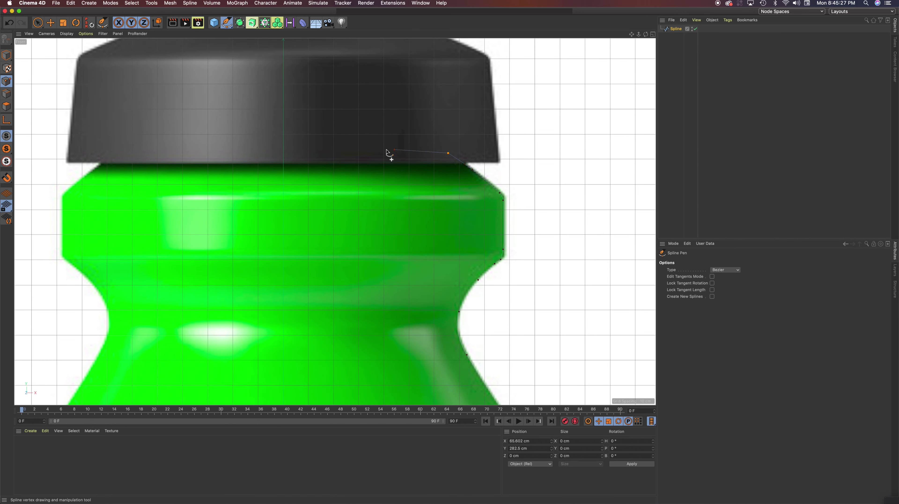
pyautogui.click(341, 153)
pyautogui.press('super+z')
pyautogui.click(475, 180)
pyautogui.click(498, 199)
pyautogui.click(497, 243)
pyautogui.click(489, 259)
pyautogui.click(460, 339)
# Extend the inner wall down past the shoulder and side at about X 86 cm, ending the spline near Y -9 cm
pyautogui.keyDown('alt'); pyautogui.moveTo(482, 331); pyautogui.dragTo(389, 110, button='middle'); pyautogui.keyUp('alt')
pyautogui.click(390, 172)
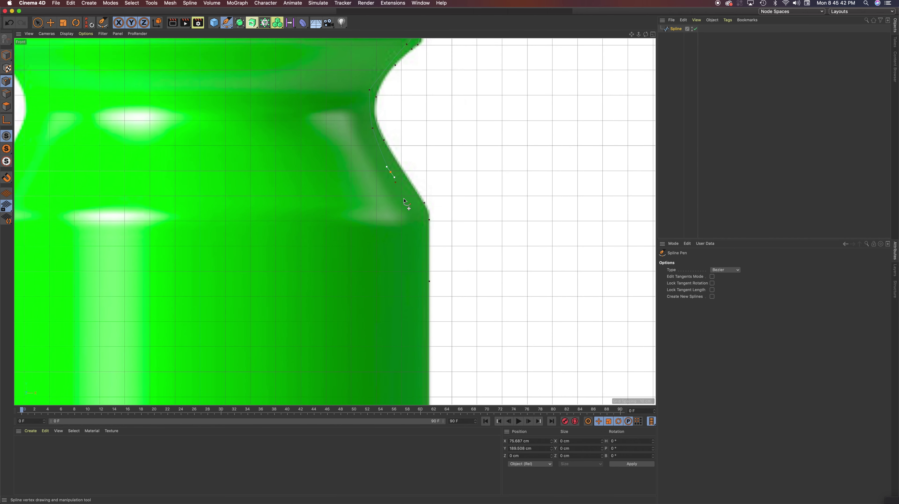
pyautogui.click(421, 228)
pyautogui.scroll(-5, 446, 255)
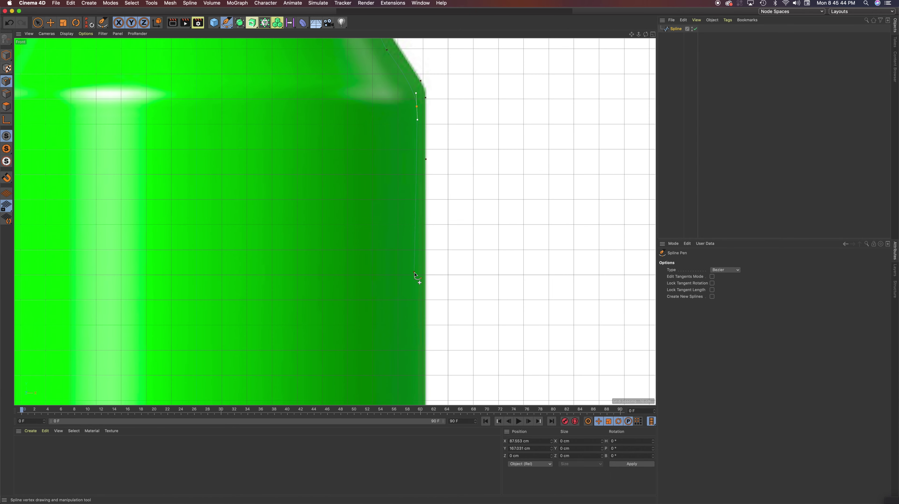
pyautogui.click(414, 275)
pyautogui.scroll(-8, 415, 280)
pyautogui.click(409, 279)
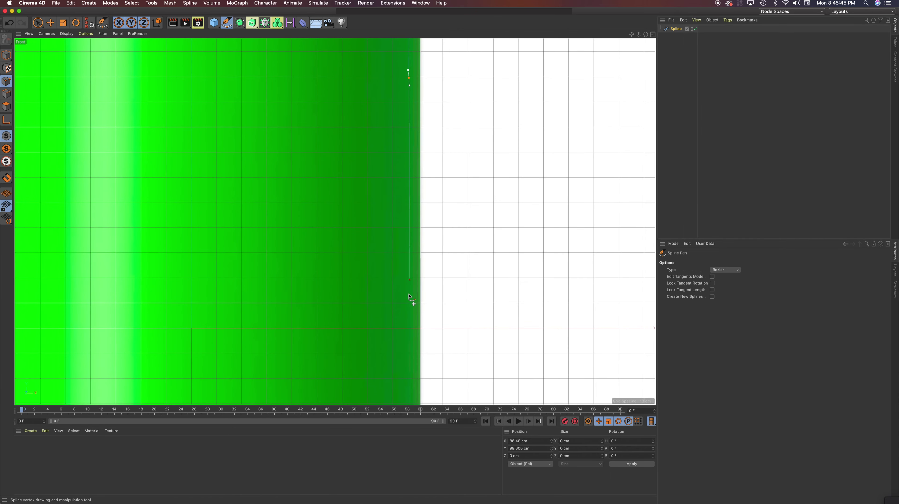
pyautogui.click(408, 351)
pyautogui.scroll(-5, 450, 317)
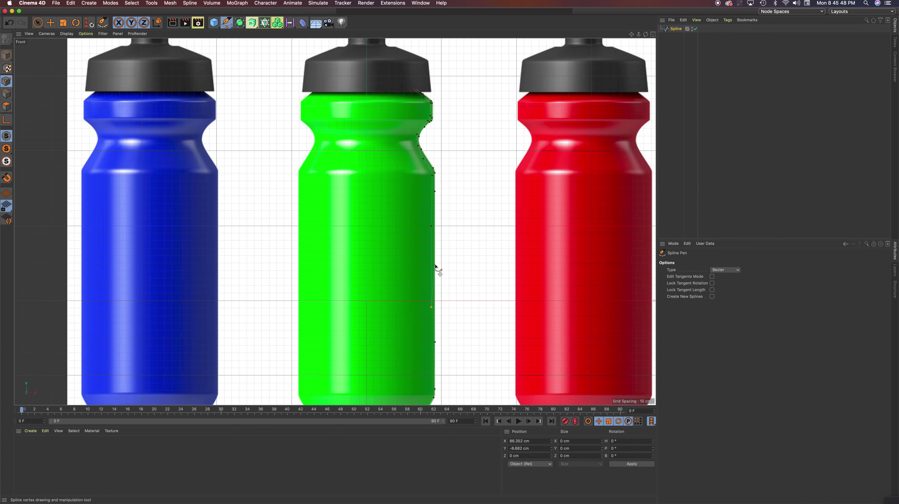
pyautogui.press('space')
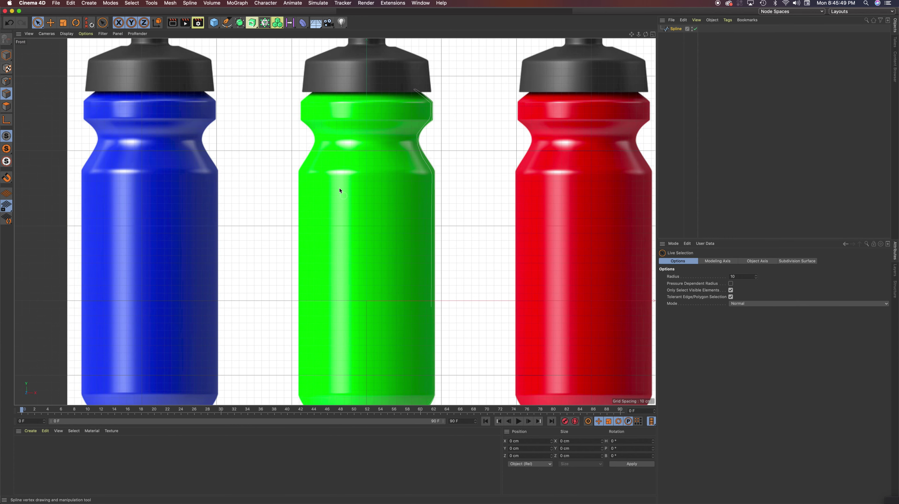
# Add a Lathe object and place the profile spline inside it to revolve the bottle body, checking it in the perspective view
pyautogui.middleClick(298, 154)
pyautogui.middleClick(244, 152)
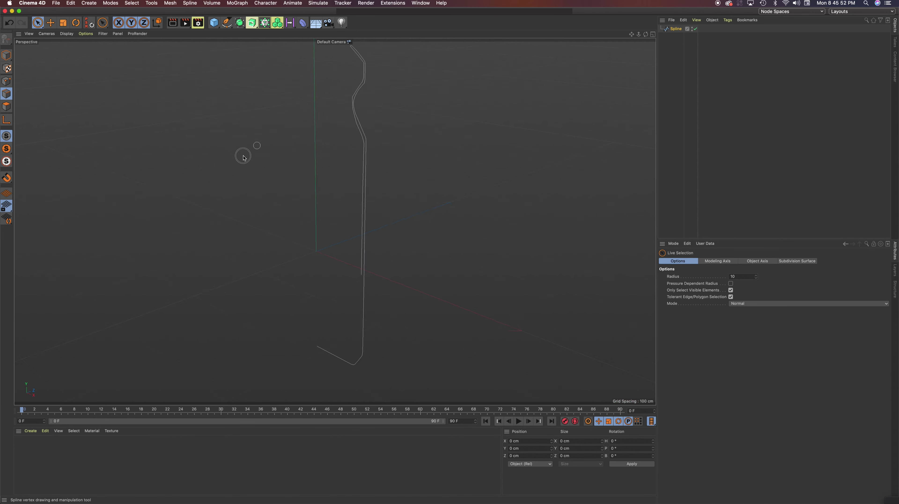
pyautogui.keyDown('alt'); pyautogui.moveTo(294, 162); pyautogui.dragTo(316, 183); pyautogui.keyUp('alt')
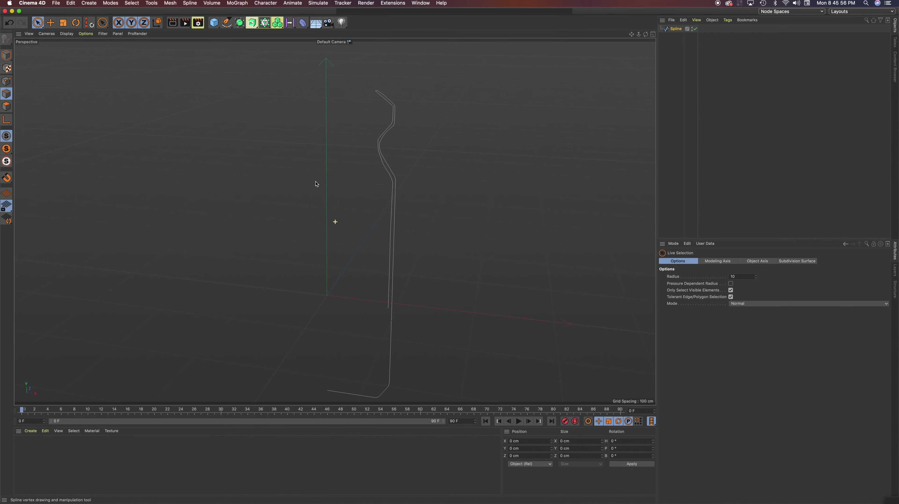
pyautogui.click(239, 24)
pyautogui.click(250, 23)
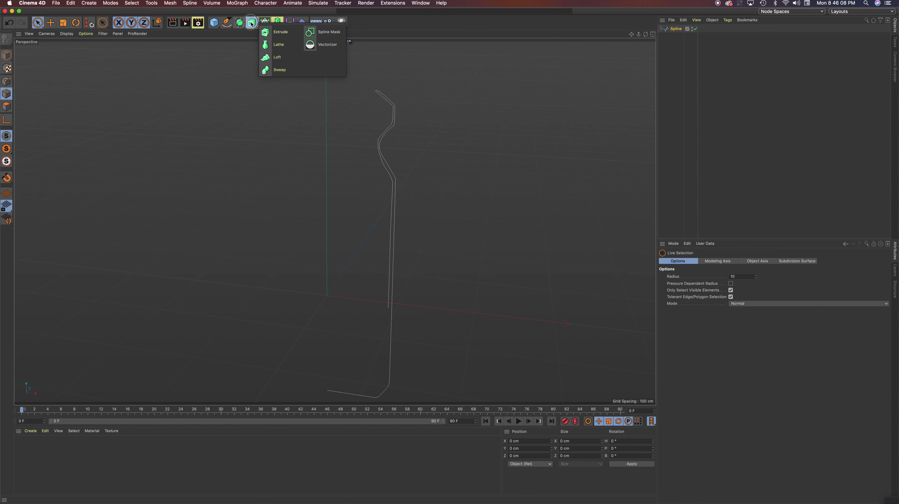
pyautogui.click(283, 47)
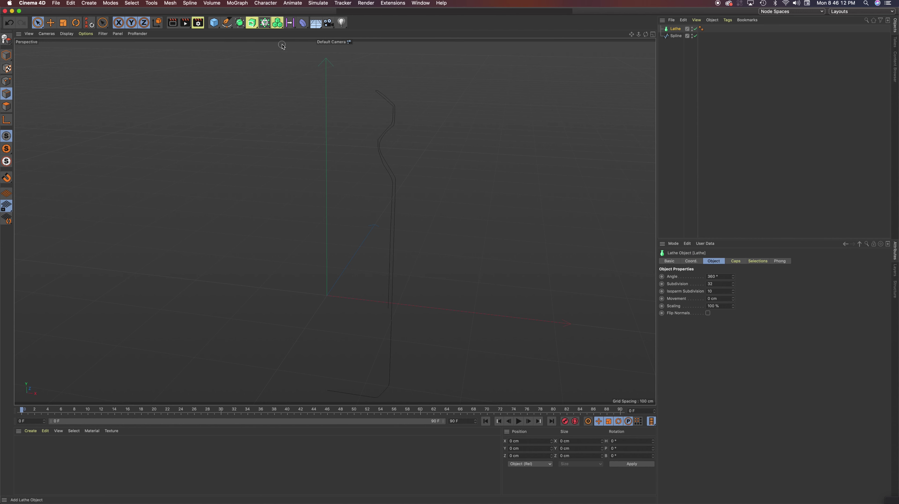
pyautogui.moveTo(674, 38); pyautogui.dragTo(677, 31)
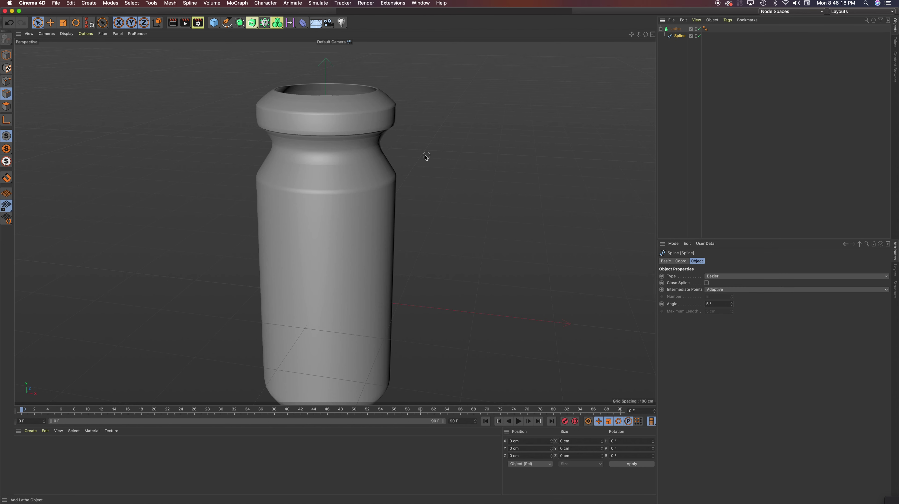
pyautogui.scroll(-3, 425, 149)
pyautogui.moveTo(425, 148)
pyautogui.keyDown('alt'); pyautogui.mouseDown()
pyautogui.moveTo(457, 197)
pyautogui.moveTo(403, 165)
pyautogui.moveTo(391, 173)
pyautogui.moveTo(356, 136)
pyautogui.moveTo(437, 147)
pyautogui.moveTo(467, 116)
pyautogui.moveTo(423, 146)
pyautogui.mouseUp(); pyautogui.keyUp('alt')
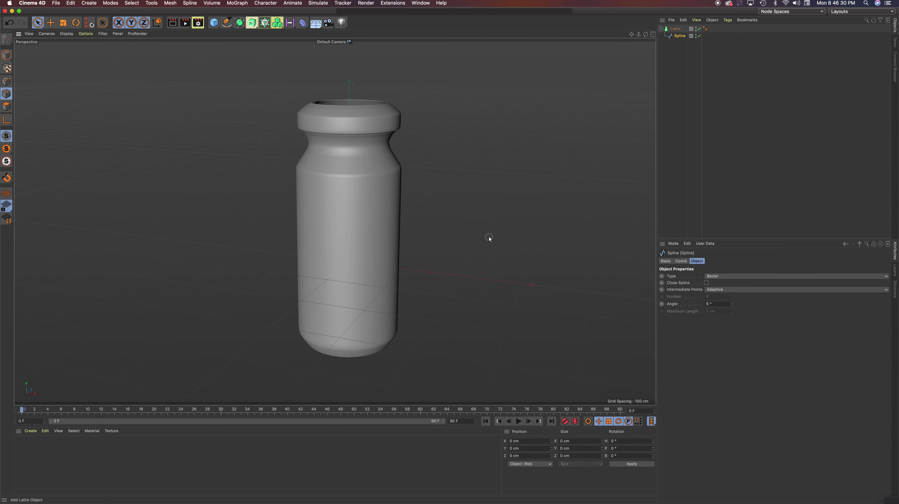
# Try to trace the right half of the black lid with the Spline Pen in the front view, from its lower centre to the sloped top
pyautogui.middleClick(509, 246)
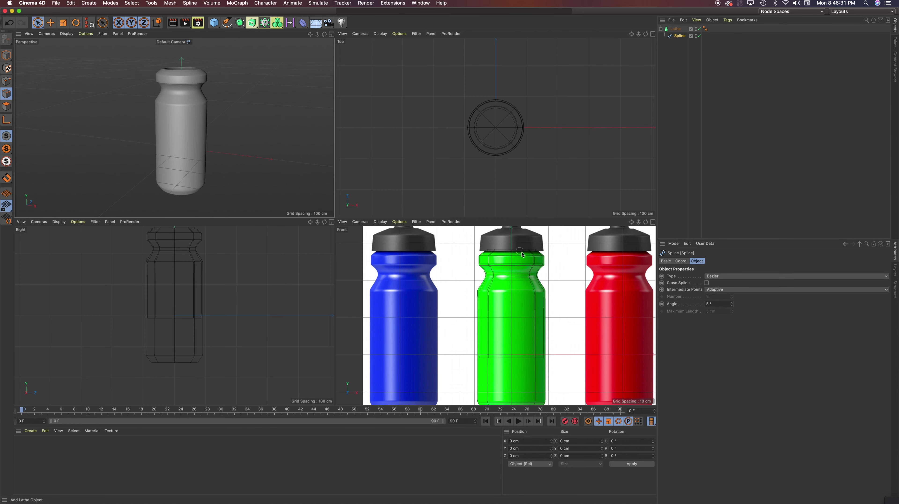
pyautogui.middleClick(457, 220)
pyautogui.scroll(-3, 464, 187)
pyautogui.scroll(8, 385, 171)
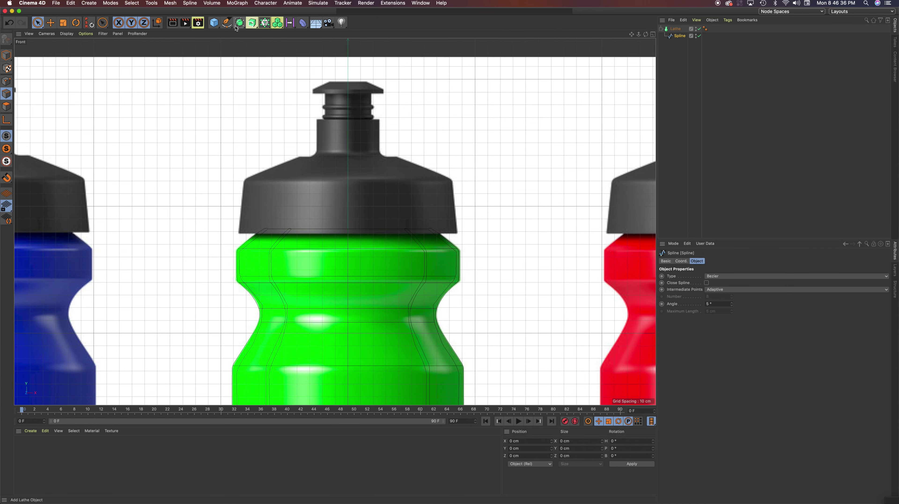
pyautogui.moveTo(227, 22); pyautogui.dragTo(256, 32)
pyautogui.click(256, 32)
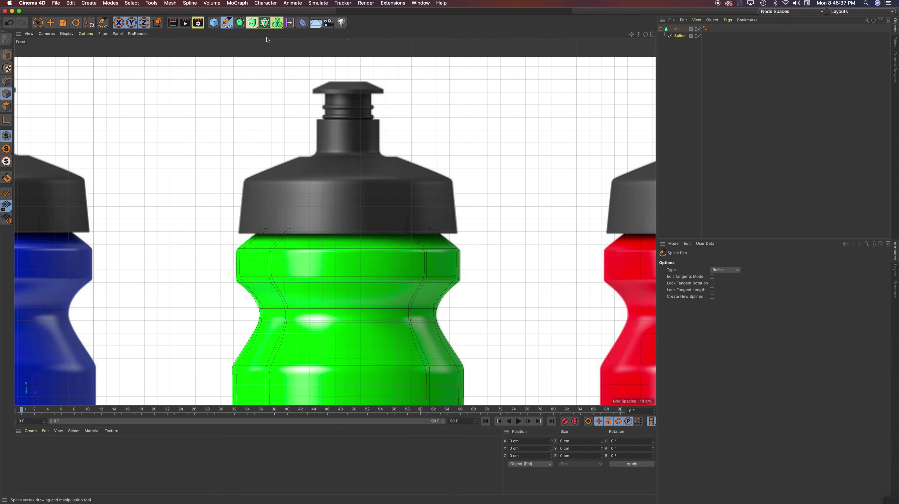
pyautogui.click(349, 236)
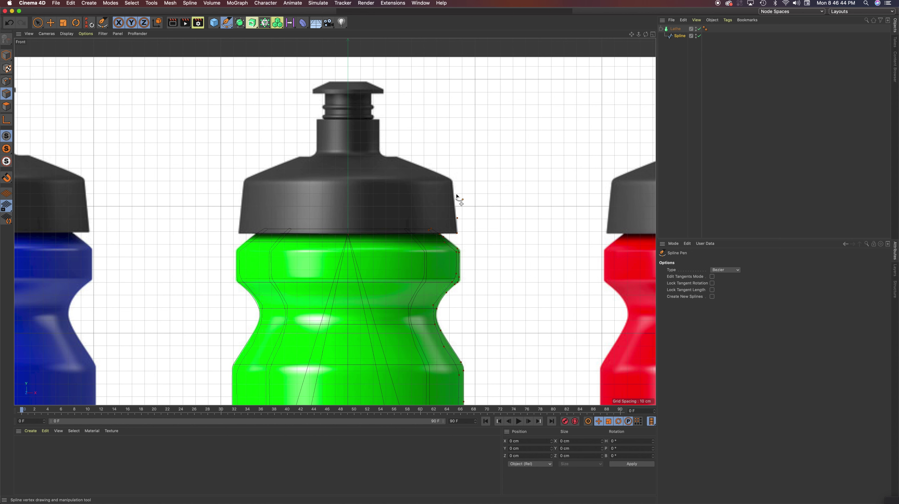
pyautogui.click(452, 182)
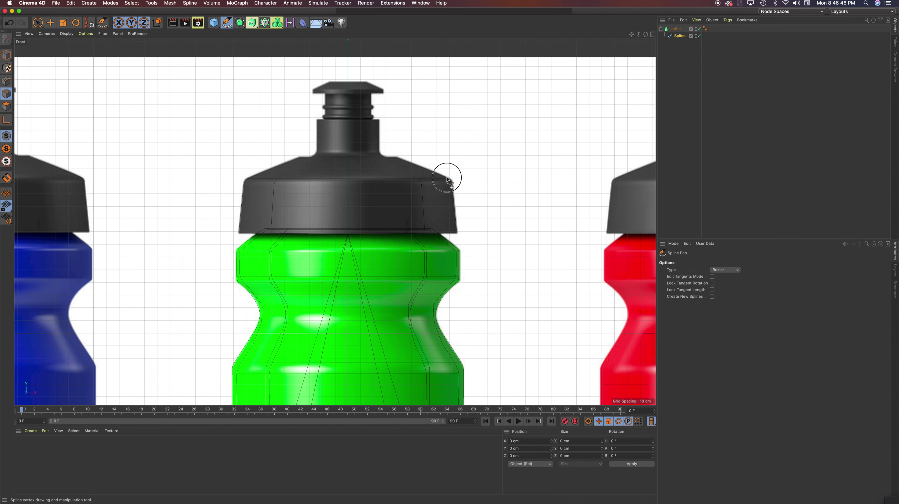
pyautogui.click(402, 158)
pyautogui.click(393, 157)
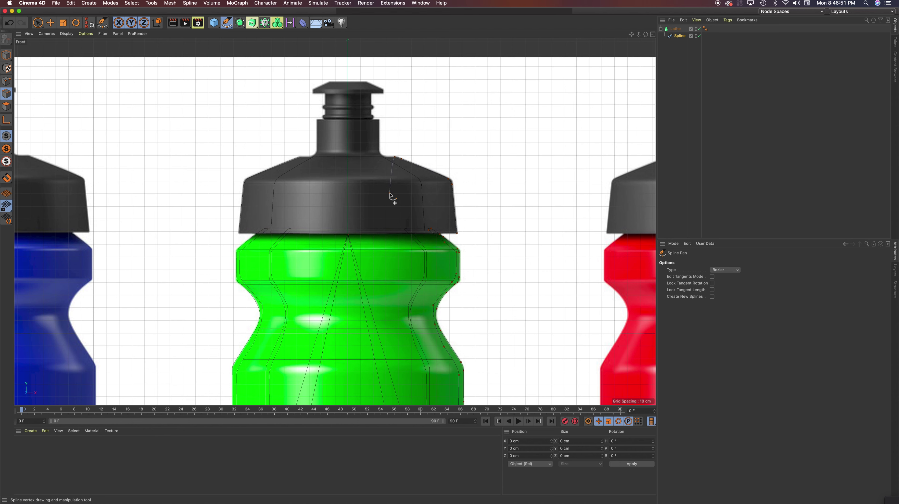
# Undo the lid points added to the bottle's spline and the spline's placement inside the Lathe
pyautogui.press('super+z')
pyautogui.press('super+z')
pyautogui.press('super+z')
pyautogui.press('super+z')
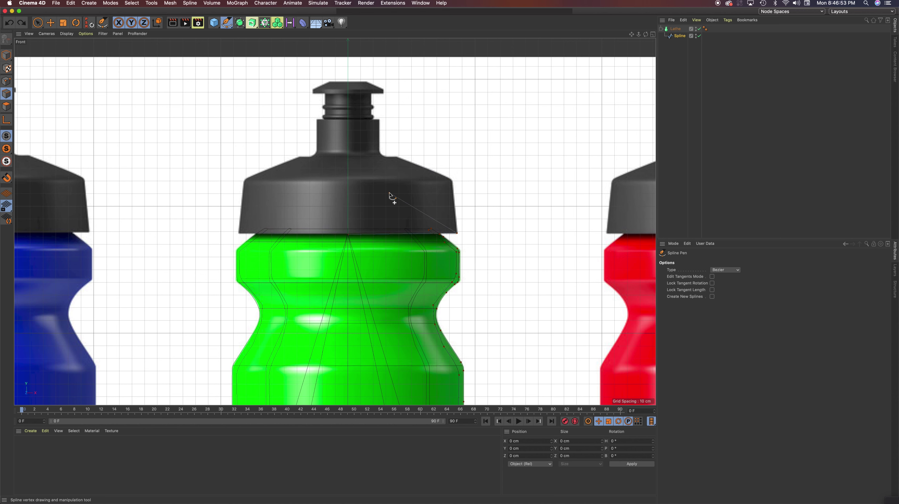
pyautogui.press('super+z')
pyautogui.press('super+z')
pyautogui.press('super+z')
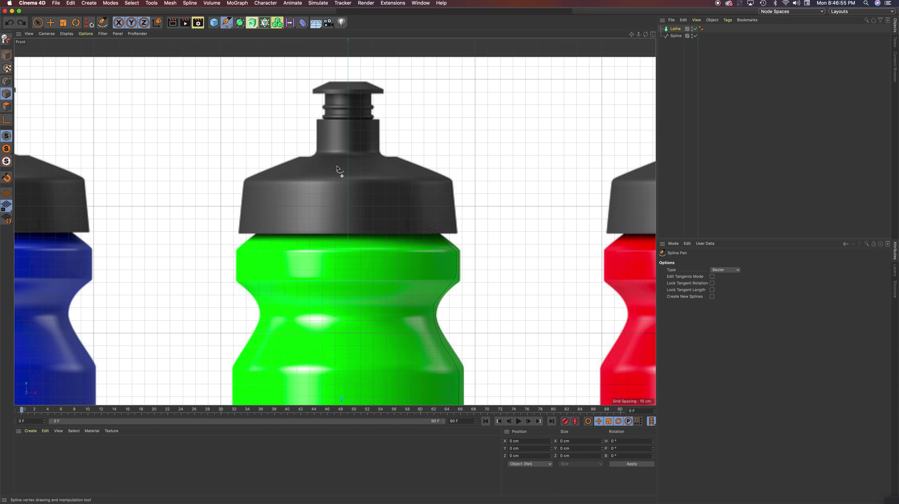
pyautogui.click(51, 23)
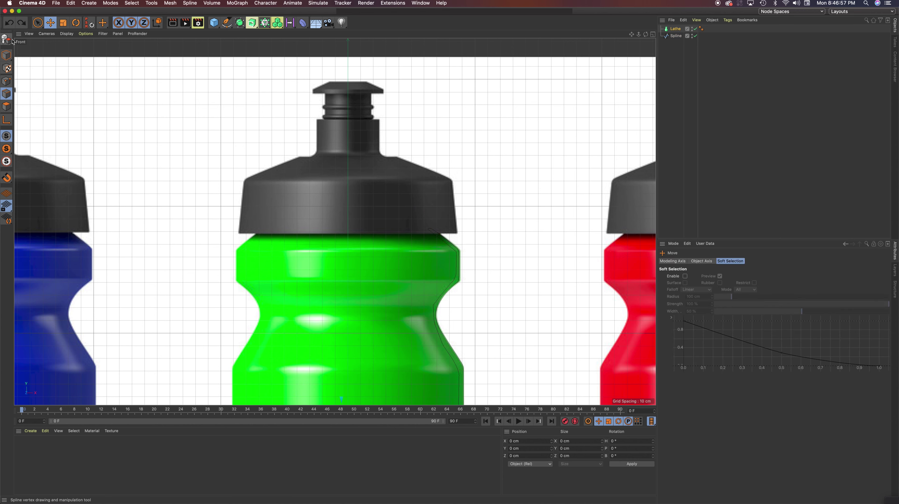
pyautogui.click(11, 56)
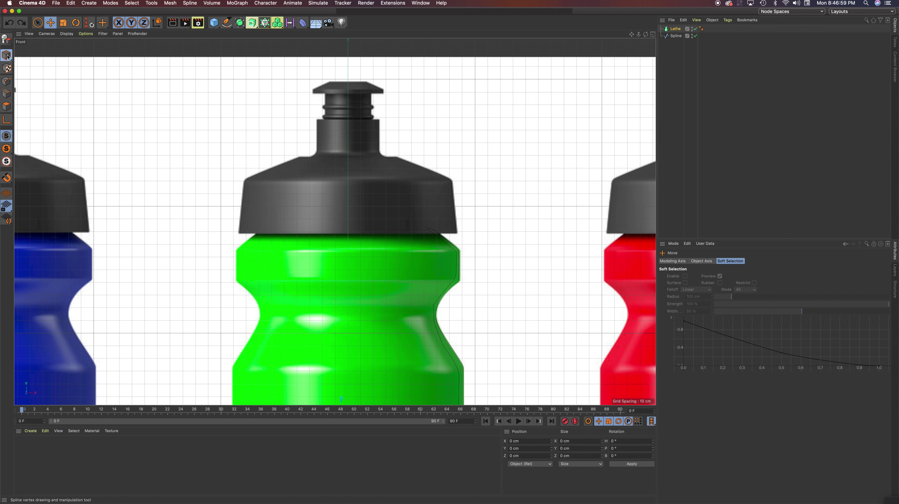
pyautogui.click(230, 24)
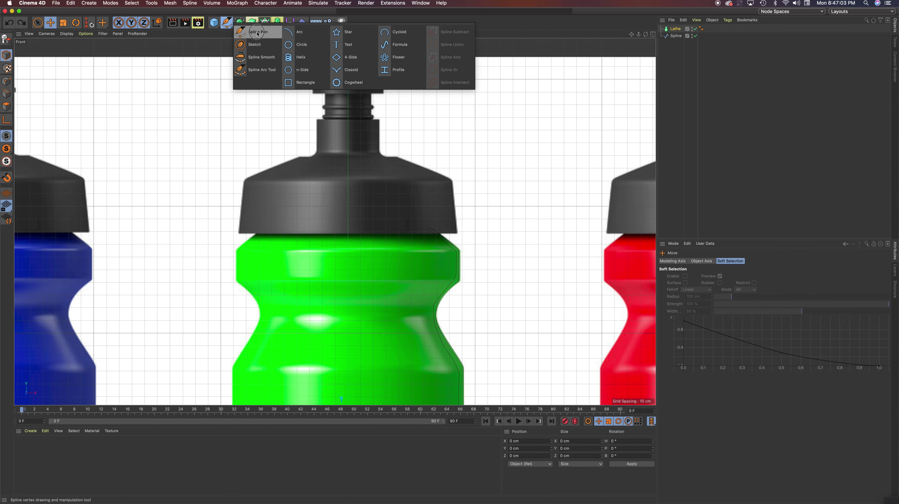
pyautogui.click(259, 33)
pyautogui.click(464, 98)
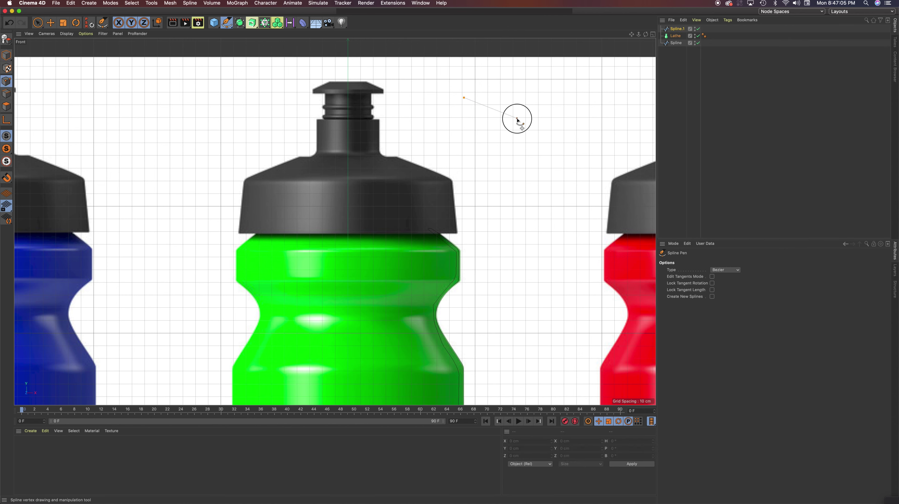
pyautogui.click(517, 118)
pyautogui.press('super+z')
pyautogui.press('super+z')
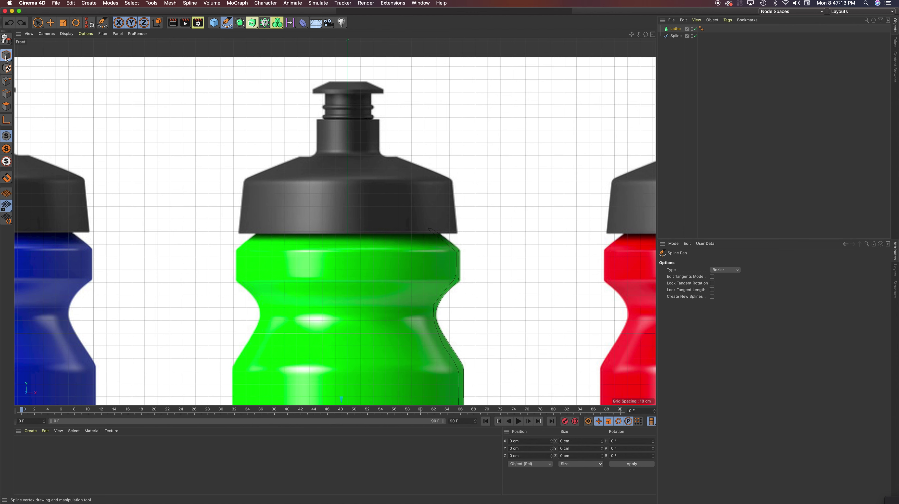
# Start a separate Bezier spline tracing the lid's right half in the front view, from its lower centre up to the rounded shoulder corner
pyautogui.click(52, 23)
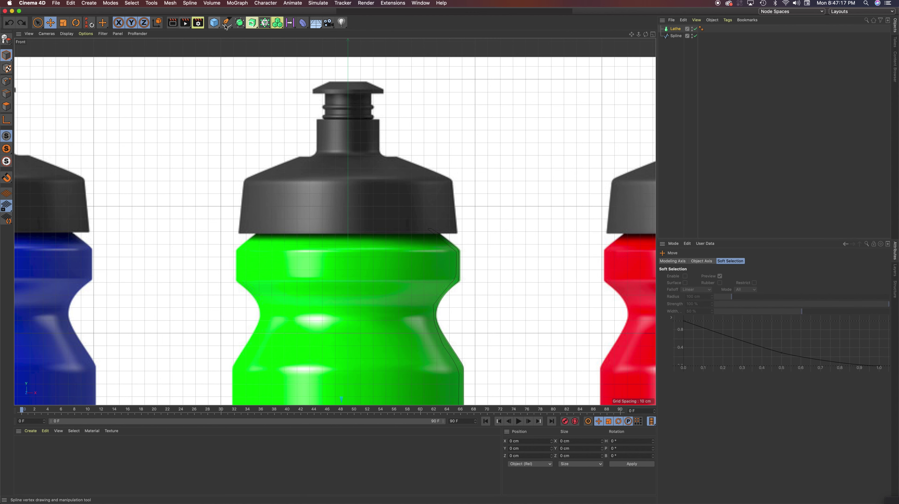
pyautogui.moveTo(227, 22); pyautogui.dragTo(247, 34)
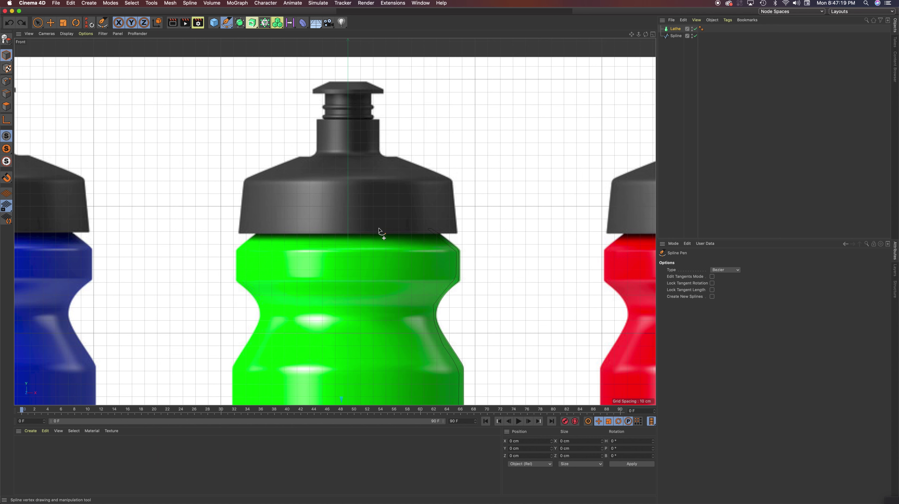
pyautogui.click(348, 235)
pyautogui.click(456, 233)
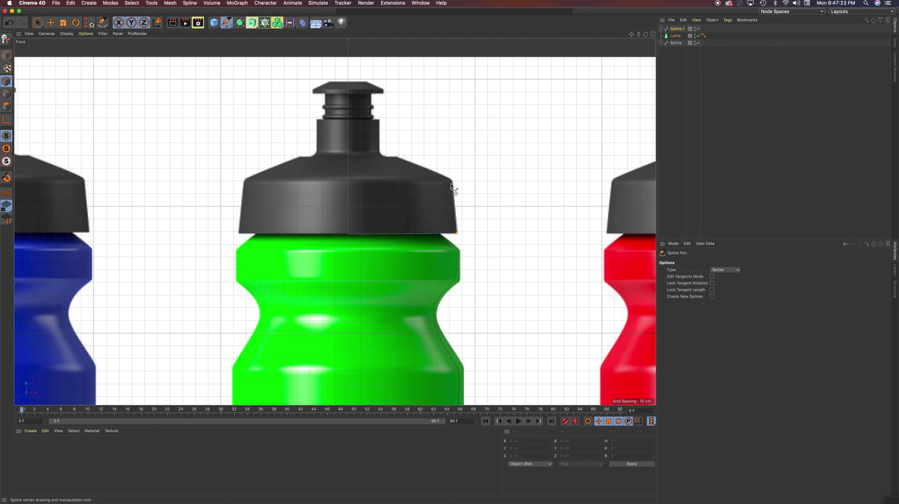
pyautogui.click(452, 184)
pyautogui.moveTo(448, 178); pyautogui.dragTo(445, 176)
# Continue the lid spline along the slope, up the neck and around the spout cap, ending at the central axis
pyautogui.click(386, 158)
pyautogui.moveTo(380, 150); pyautogui.dragTo(379, 145)
pyautogui.click(384, 90)
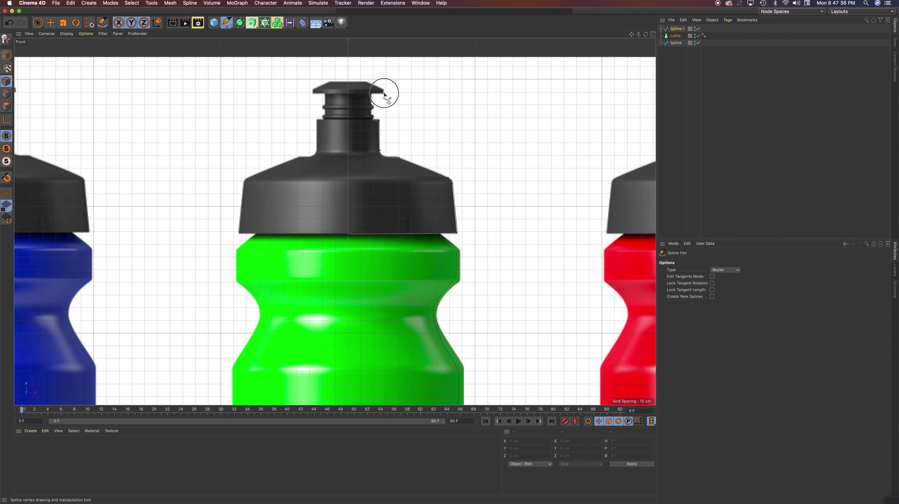
pyautogui.click(368, 81)
pyautogui.click(351, 82)
pyautogui.click(348, 100)
pyautogui.scroll(6, 370, 122)
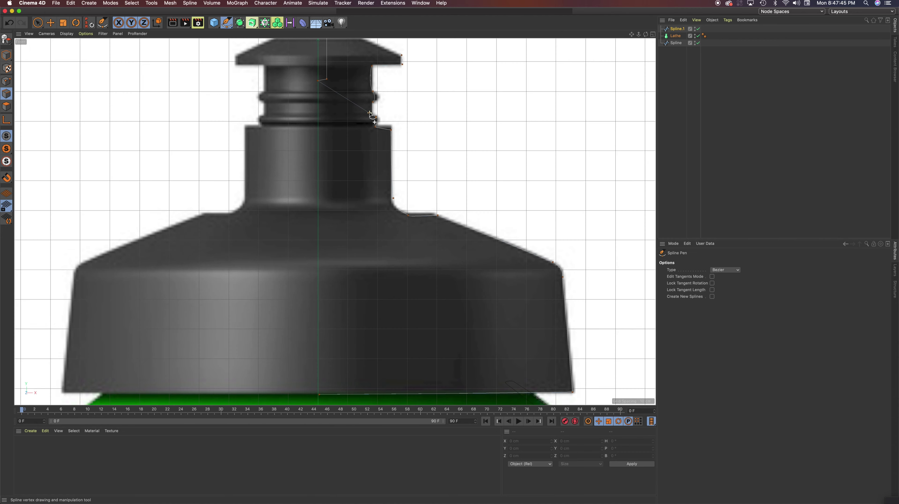
pyautogui.scroll(3, 369, 206)
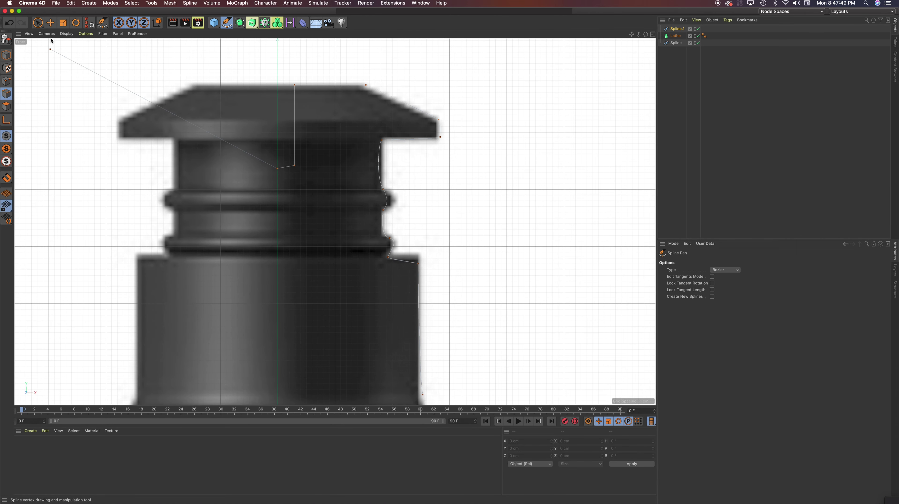
pyautogui.click(51, 23)
# Add a second Lathe object and place the lid spline inside it to revolve the lid, checking it in the perspective view
pyautogui.scroll(-2, 382, 163)
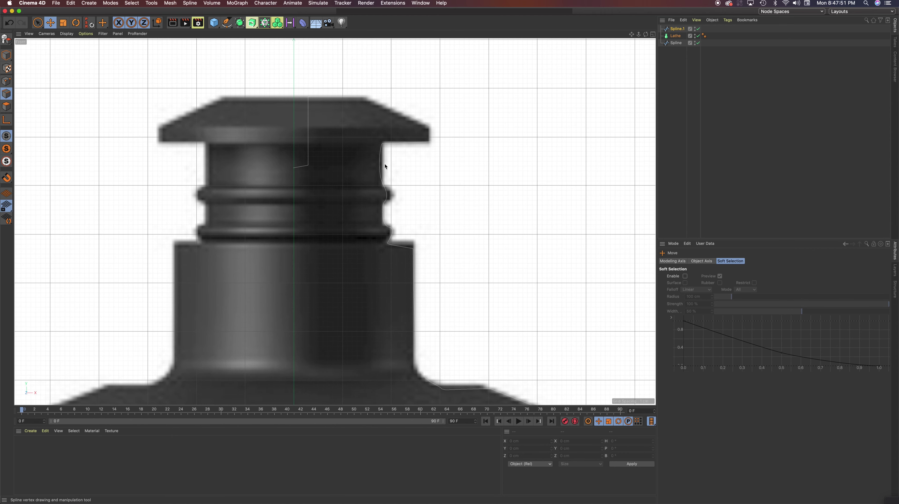
pyautogui.middleClick(387, 163)
pyautogui.middleClick(219, 140)
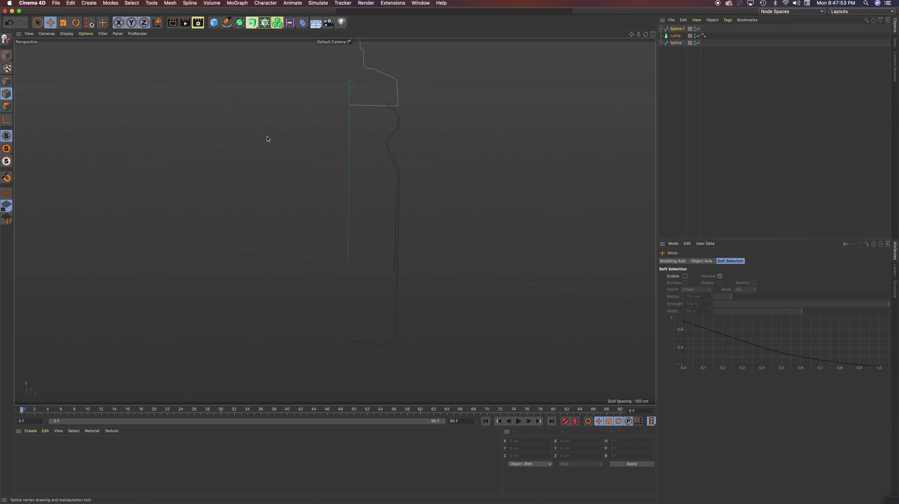
pyautogui.keyDown('alt'); pyautogui.moveTo(378, 154); pyautogui.dragTo(381, 229, button='middle'); pyautogui.keyUp('alt')
pyautogui.keyDown('alt'); pyautogui.moveTo(381, 229); pyautogui.dragTo(402, 226); pyautogui.keyUp('alt')
pyautogui.scroll(5, 395, 206)
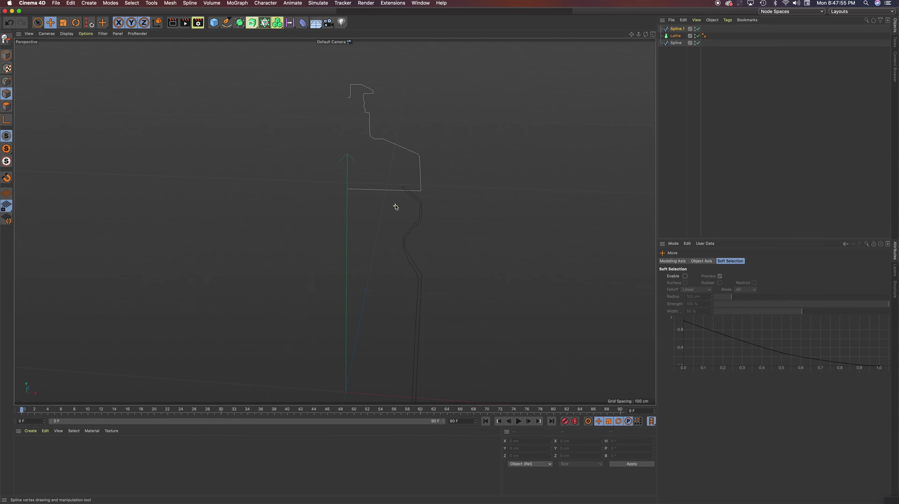
pyautogui.keyDown('alt'); pyautogui.moveTo(396, 202); pyautogui.dragTo(419, 261, button='middle'); pyautogui.keyUp('alt')
pyautogui.scroll(3, 417, 260)
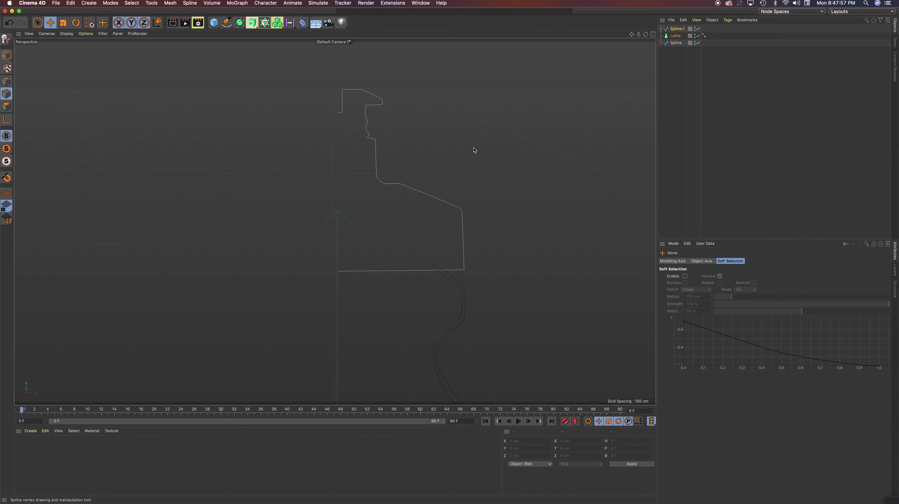
pyautogui.click(251, 23)
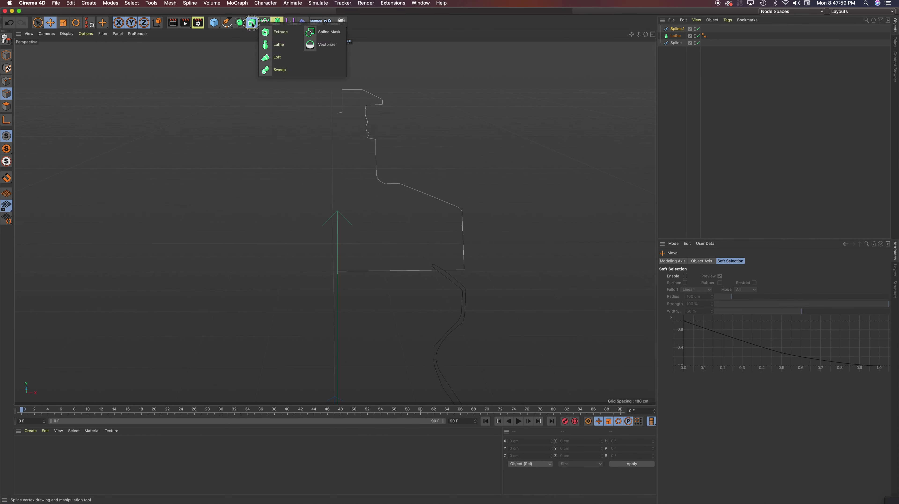
pyautogui.click(279, 45)
pyautogui.moveTo(675, 38); pyautogui.dragTo(677, 29)
pyautogui.moveTo(474, 93)
pyautogui.keyDown('alt'); pyautogui.mouseDown()
pyautogui.moveTo(461, 100)
pyautogui.moveTo(451, 134)
pyautogui.moveTo(457, 93)
pyautogui.mouseUp(); pyautogui.keyUp('alt')
pyautogui.scroll(-5, 459, 97)
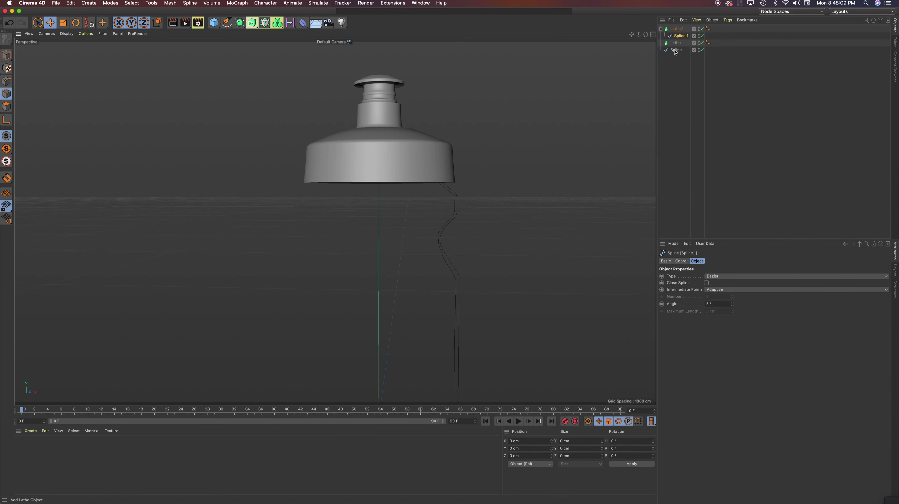
# Place the bottle body's spline inside the original Lathe and collapse both Lathe hierarchies
pyautogui.moveTo(675, 51); pyautogui.dragTo(676, 43)
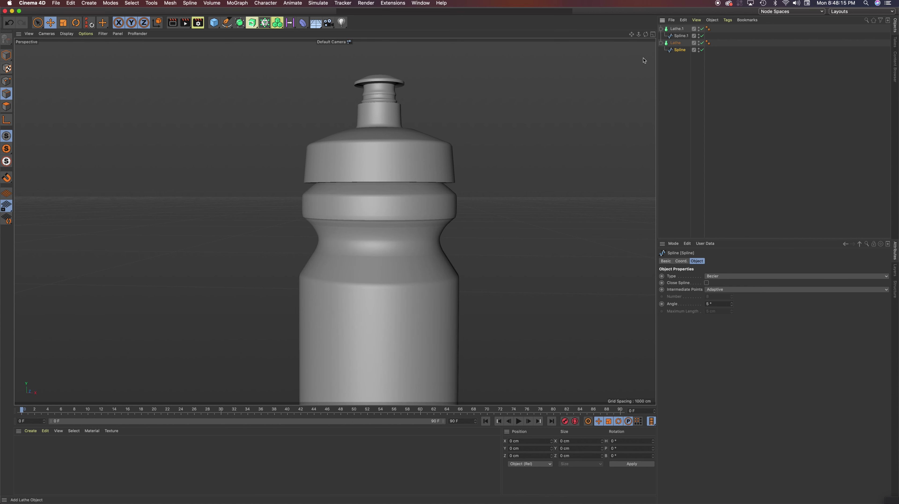
pyautogui.click(661, 43)
pyautogui.click(661, 29)
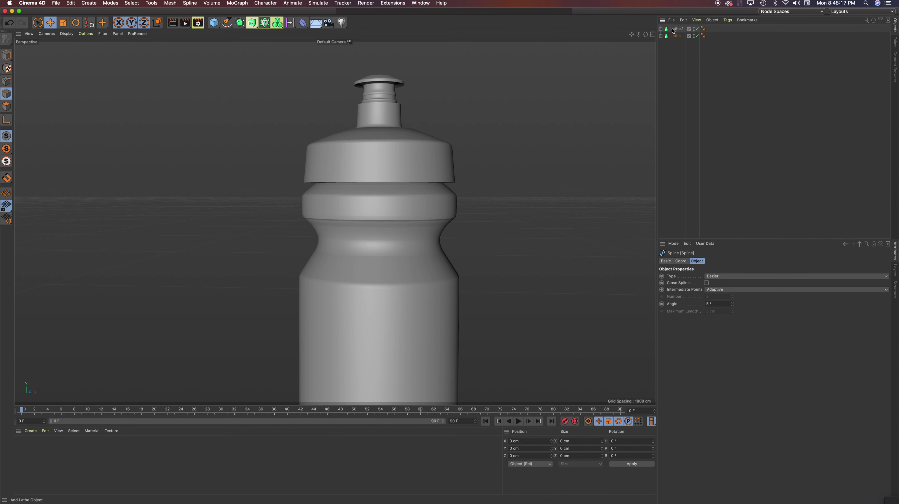
# Rename the lid's Lathe object as TOP and the body's Lathe object as BOTTLE
pyautogui.doubleClick(673, 29)
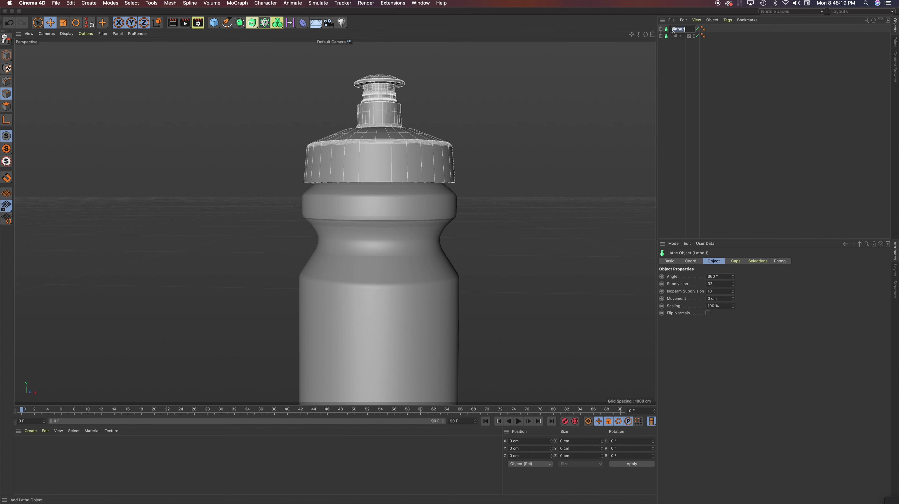
pyautogui.write('Bo')
pyautogui.press('Return')
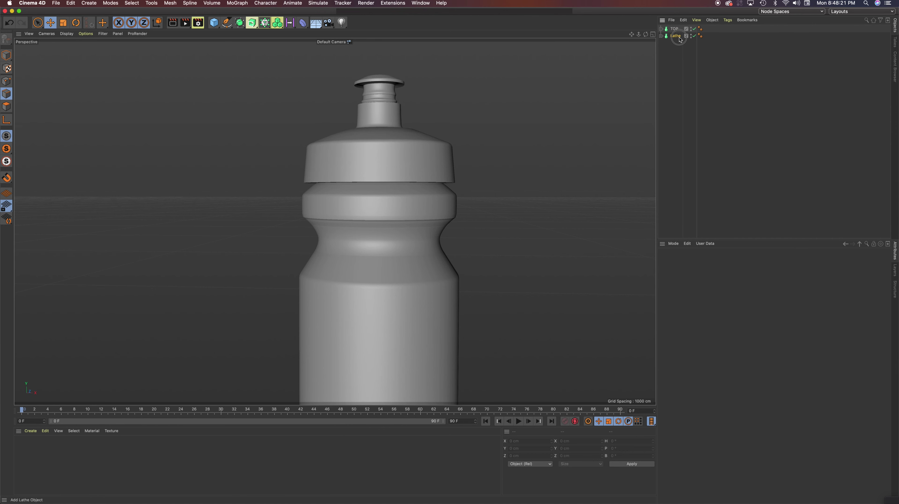
pyautogui.doubleClick(677, 36)
pyautogui.write('BOTTLE')
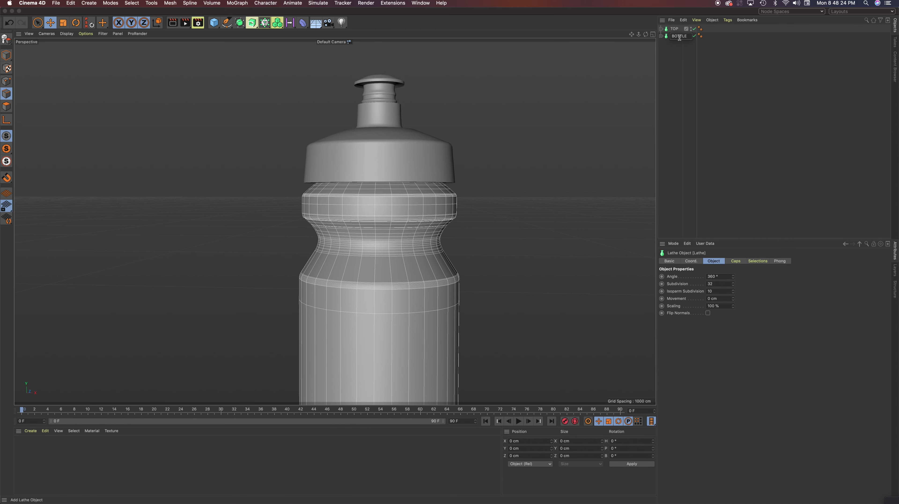
pyautogui.click(678, 55)
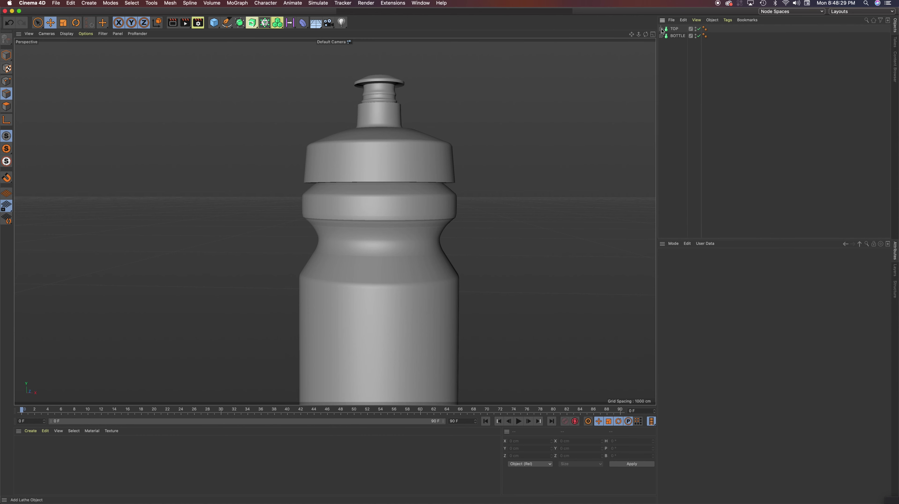
# Inspect the whole bottle from several angles, selecting the TOP object to examine the lid and spout up close
pyautogui.keyDown('alt'); pyautogui.moveTo(530, 143); pyautogui.dragTo(499, 161); pyautogui.keyUp('alt')
pyautogui.scroll(-5, 499, 162)
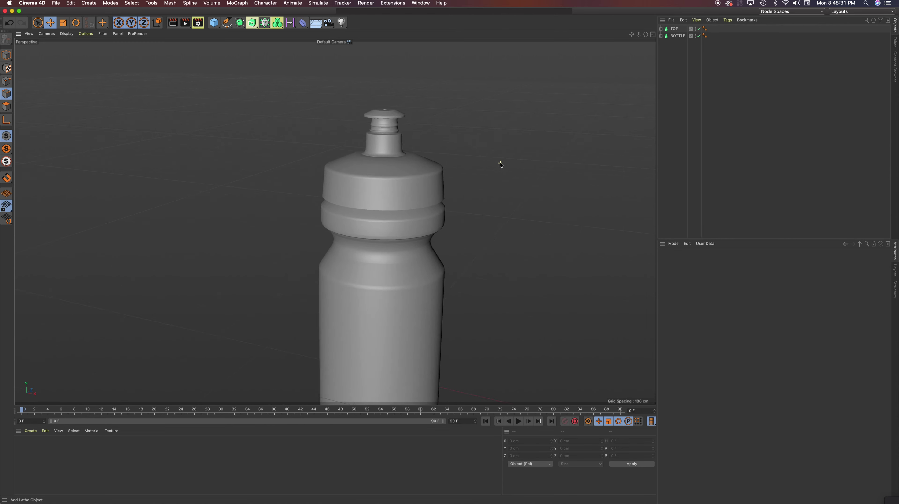
pyautogui.keyDown('alt'); pyautogui.moveTo(514, 180); pyautogui.dragTo(424, 147, button='middle'); pyautogui.keyUp('alt')
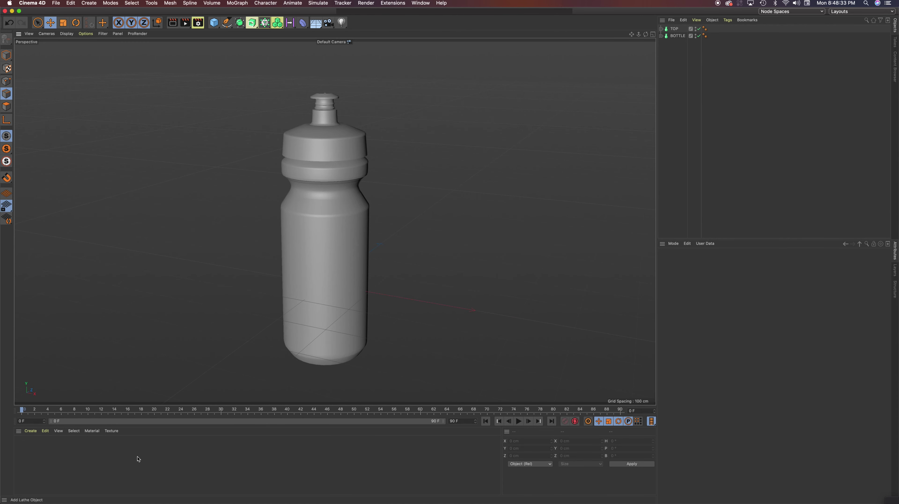
pyautogui.keyDown('alt'); pyautogui.moveTo(399, 223); pyautogui.dragTo(364, 227); pyautogui.keyUp('alt')
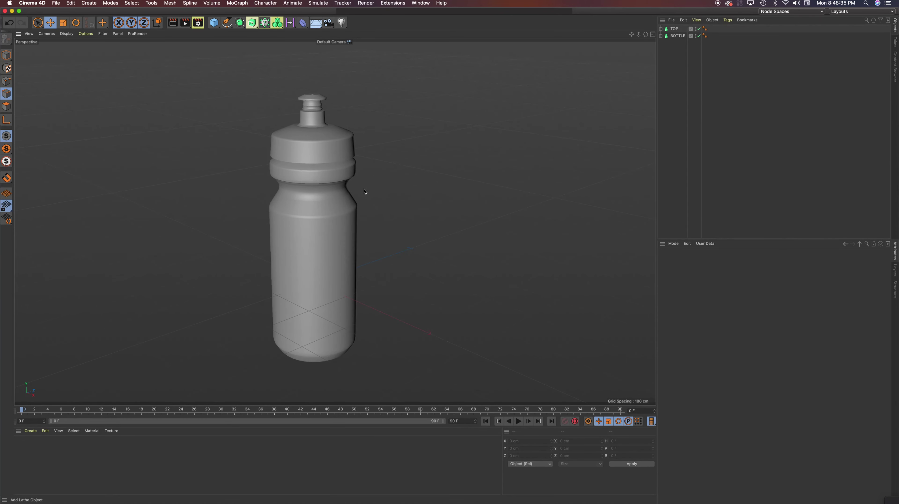
pyautogui.scroll(4, 364, 191)
pyautogui.keyDown('alt'); pyautogui.moveTo(364, 190); pyautogui.dragTo(397, 217, button='middle'); pyautogui.keyUp('alt')
pyautogui.keyDown('alt'); pyautogui.moveTo(399, 212); pyautogui.dragTo(366, 233); pyautogui.keyUp('alt')
pyautogui.keyDown('alt'); pyautogui.moveTo(414, 177); pyautogui.dragTo(387, 195, button='right'); pyautogui.keyUp('alt')
pyautogui.click(347, 191)
pyautogui.keyDown('alt'); pyautogui.moveTo(388, 195); pyautogui.dragTo(442, 142); pyautogui.keyUp('alt')
pyautogui.scroll(6, 272, 140)
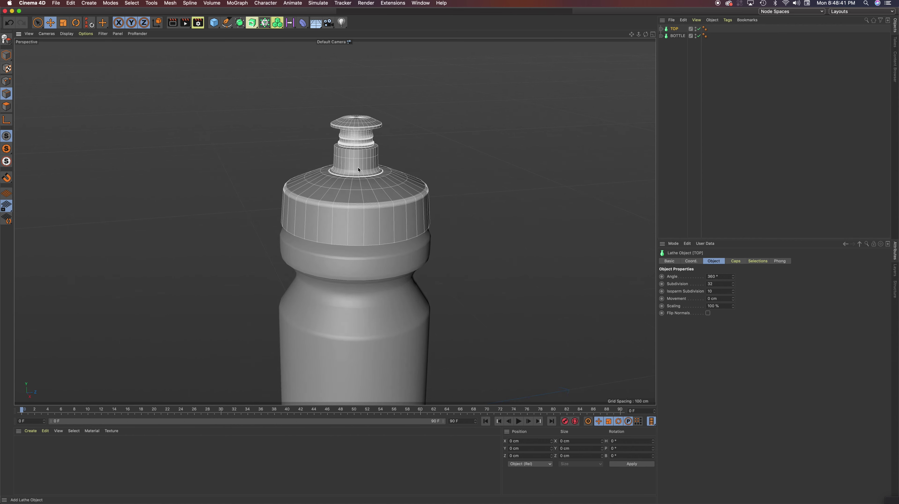
pyautogui.keyDown('alt'); pyautogui.moveTo(370, 239); pyautogui.dragTo(335, 221, button='middle'); pyautogui.keyUp('alt')
pyautogui.keyDown('alt'); pyautogui.moveTo(376, 176); pyautogui.dragTo(373, 180); pyautogui.keyUp('alt')
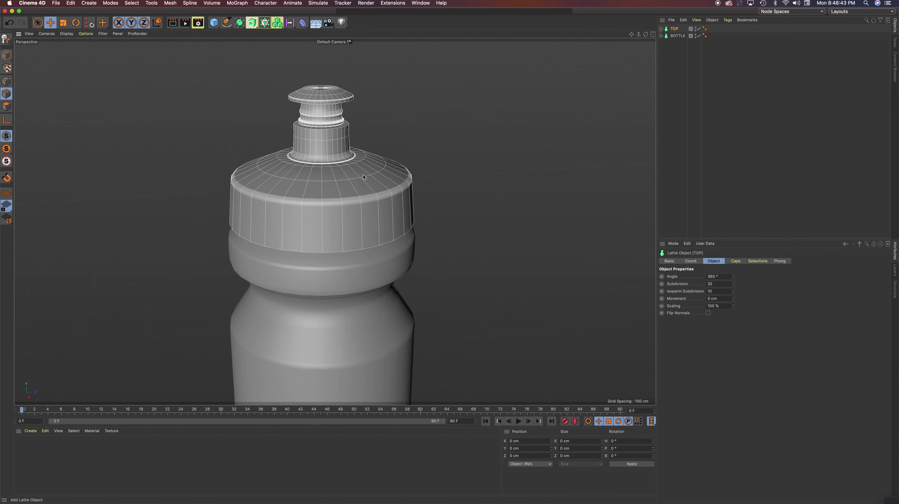